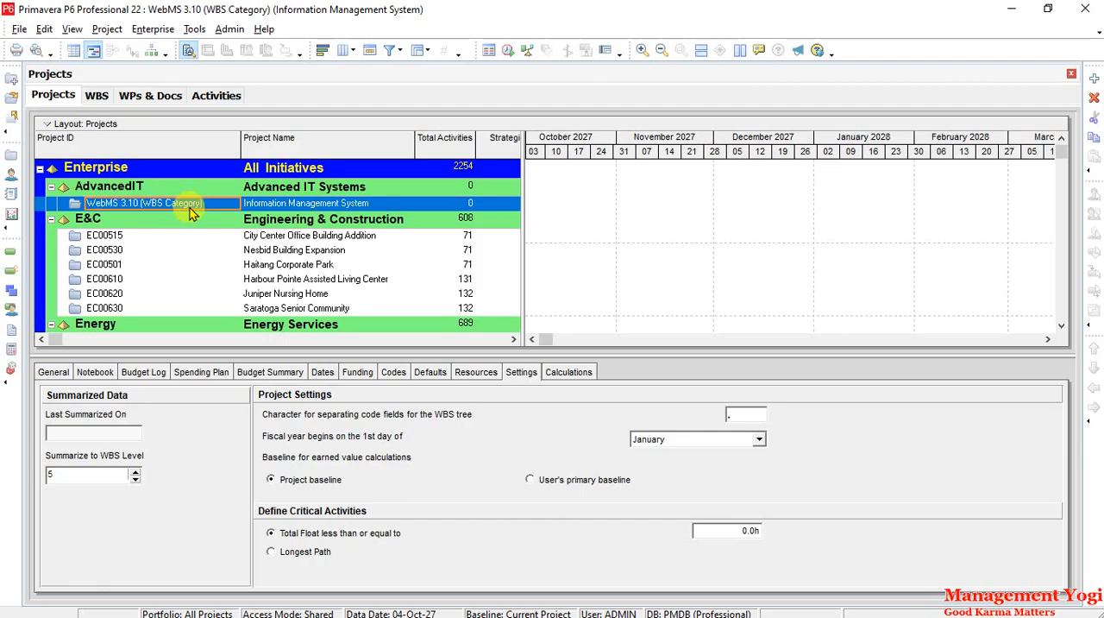
- Open the WBS view of the WebMS 3.10 (WBS Category) project
left_click(12, 295)
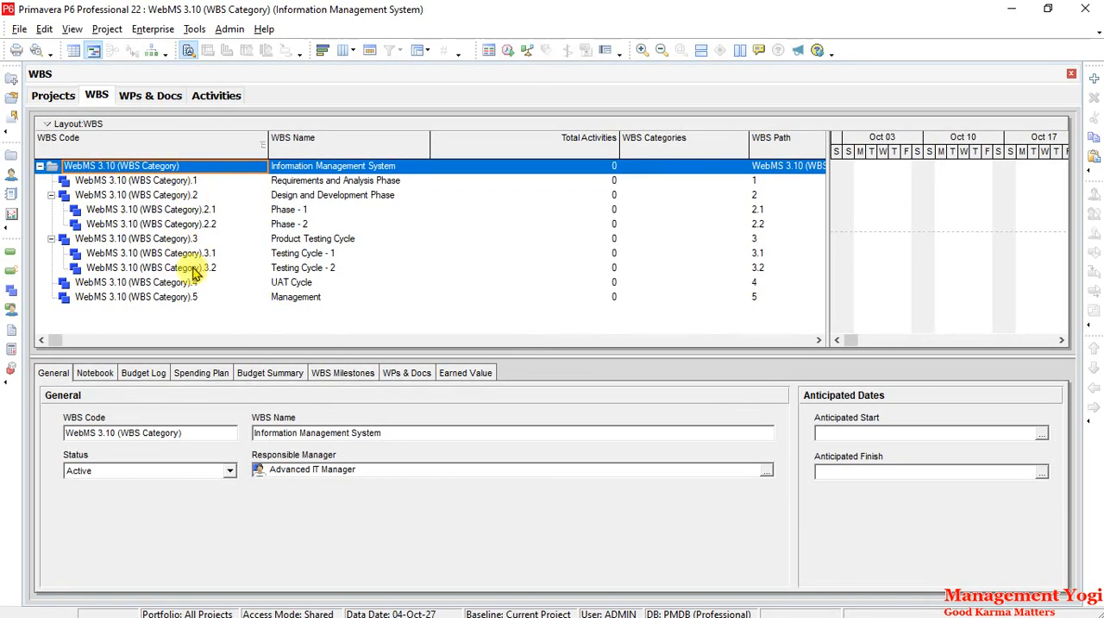
- Cycle the WBS table through the sort orders of the WBS Code column
left_click(209, 146)
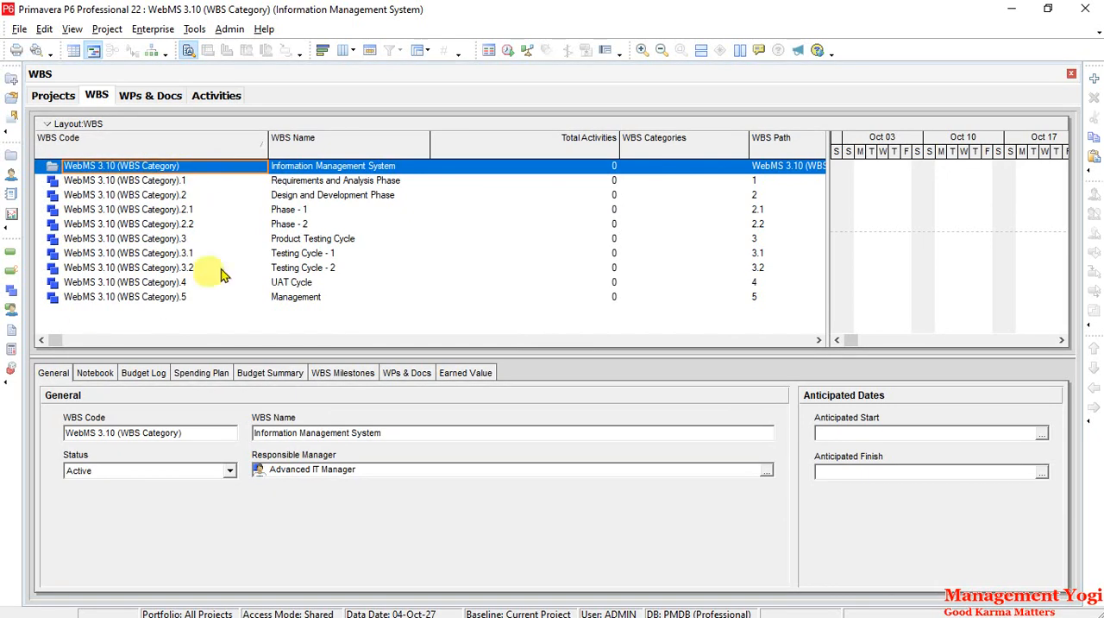
left_click(236, 148)
left_click(235, 149)
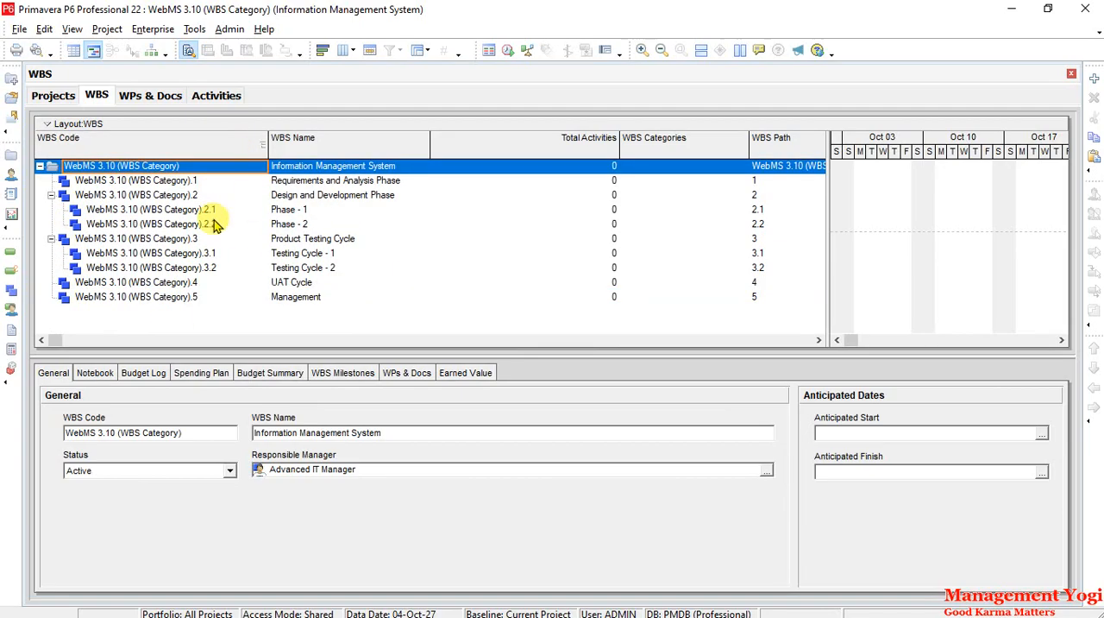
left_click(236, 148)
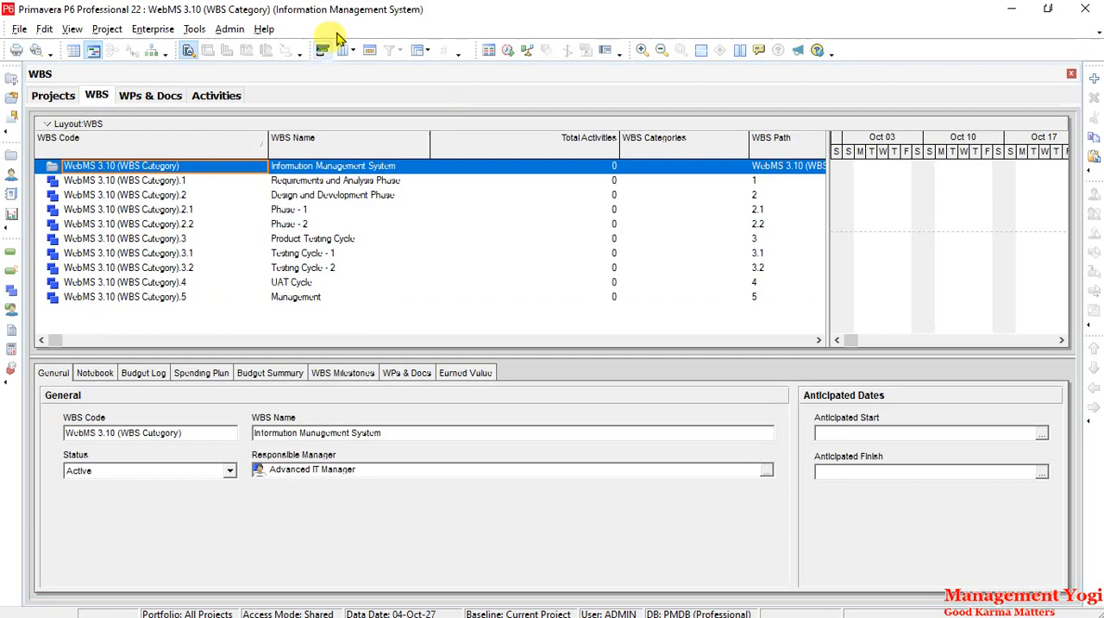
- Restore the Default grouping of the WBS table and widen the table to expose the WBS Categories column
left_click(422, 53)
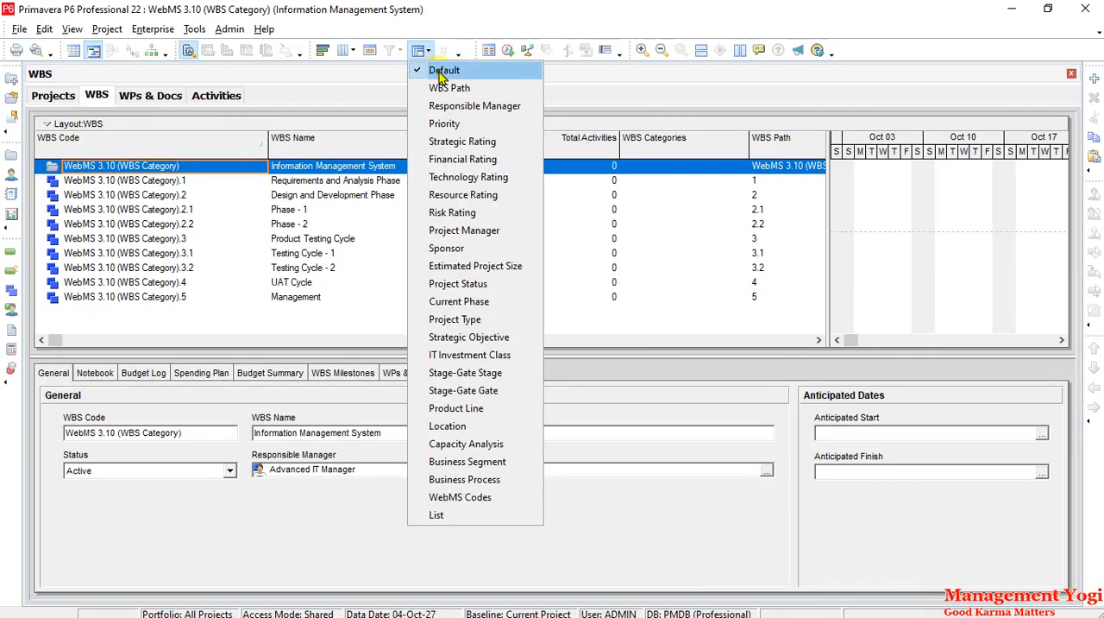
left_click(444, 72)
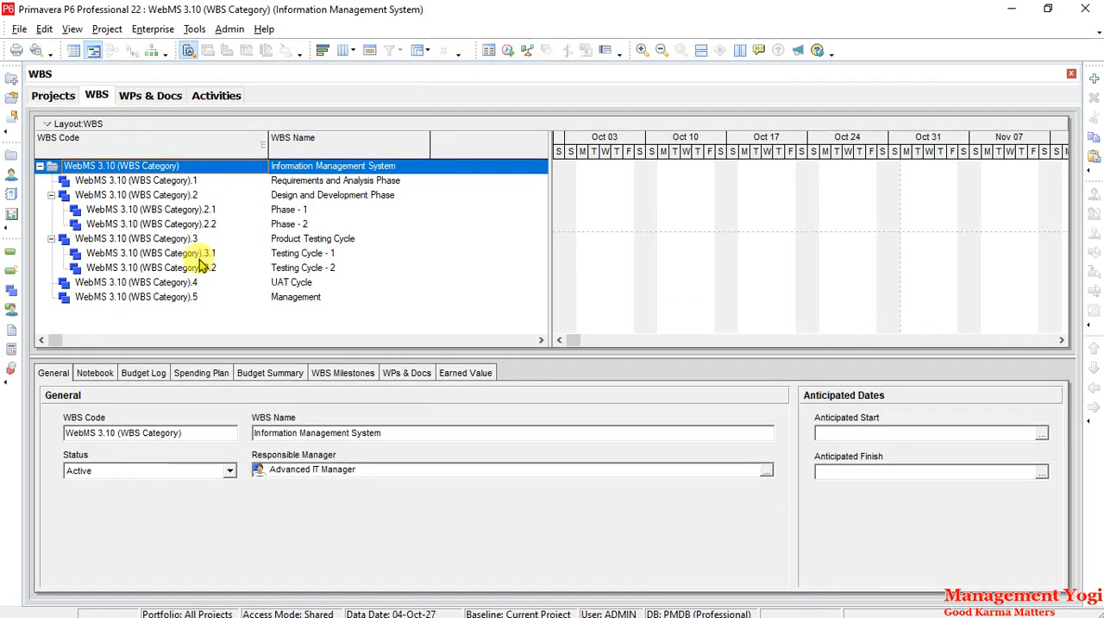
left_click_drag(546, 216, 788, 227)
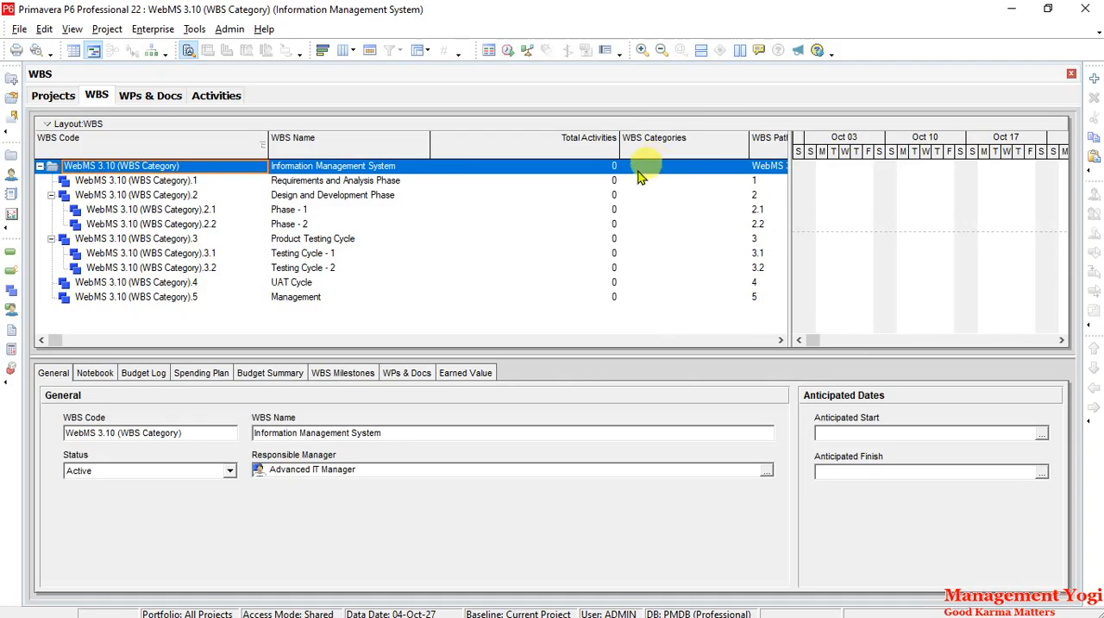
- Review the WBS category values from Initiating to Closing in the Admin Categories, and close the dialog
left_click(229, 28)
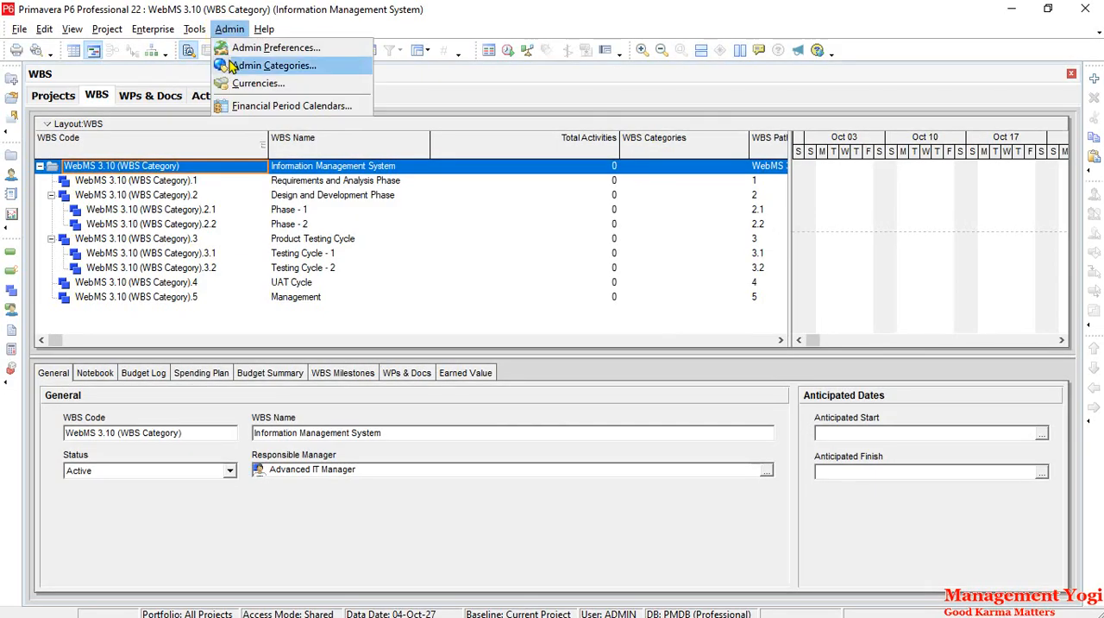
left_click(231, 66)
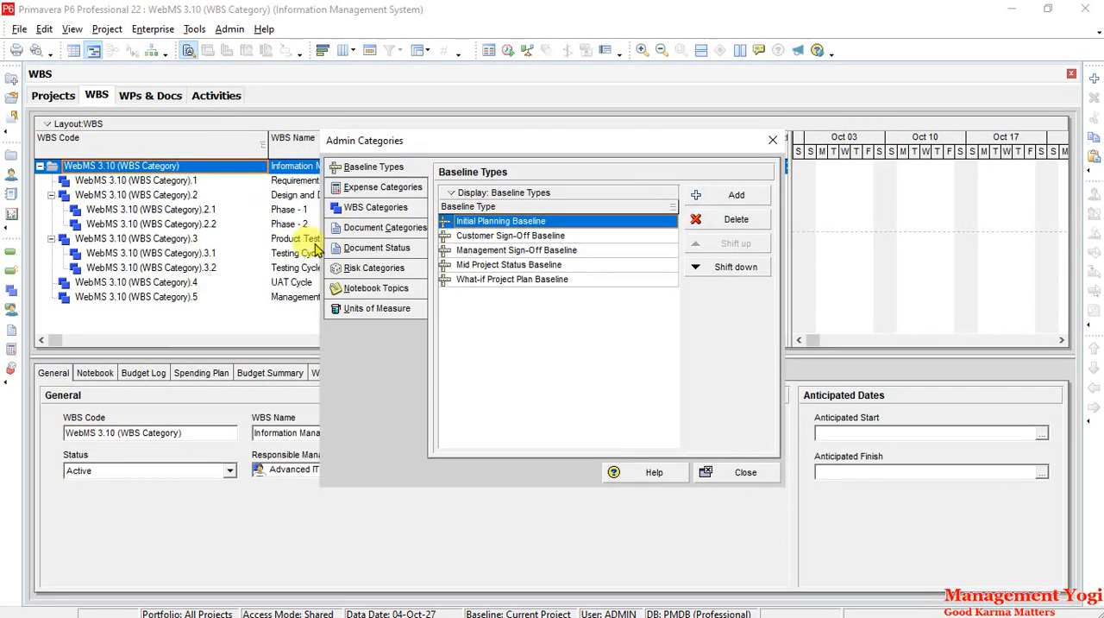
left_click(371, 208)
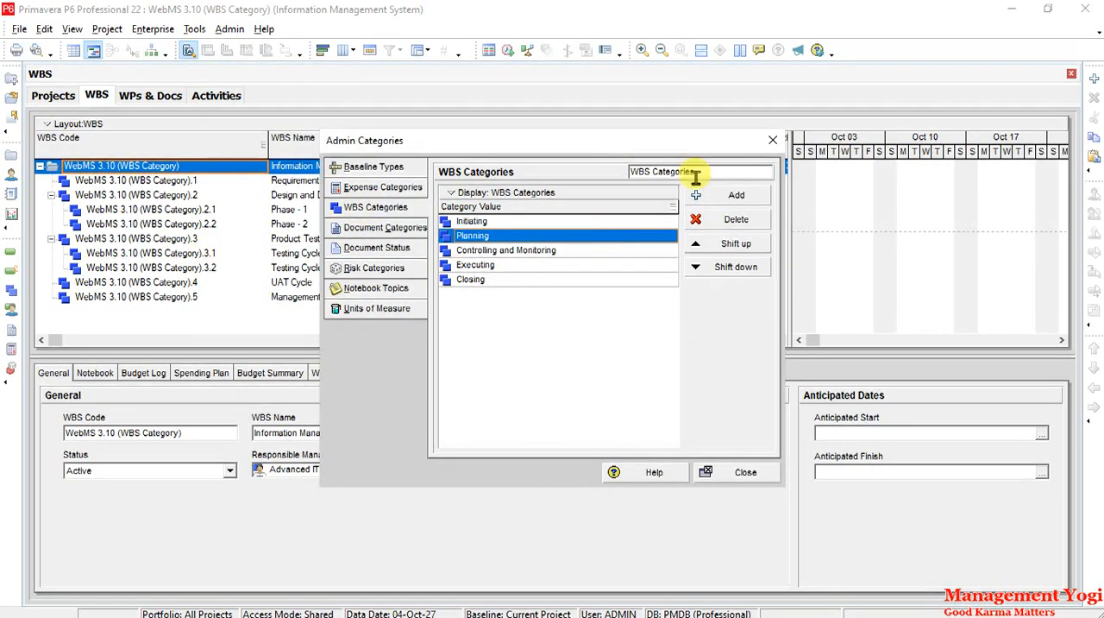
left_click(506, 221)
left_click(506, 236)
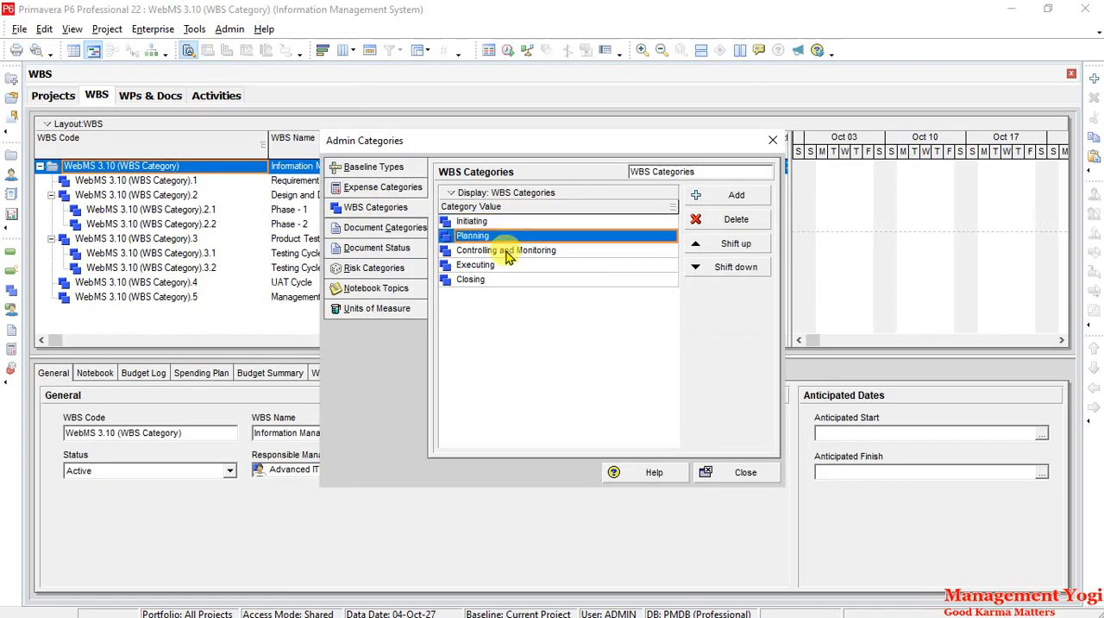
left_click(509, 252)
left_click(494, 266)
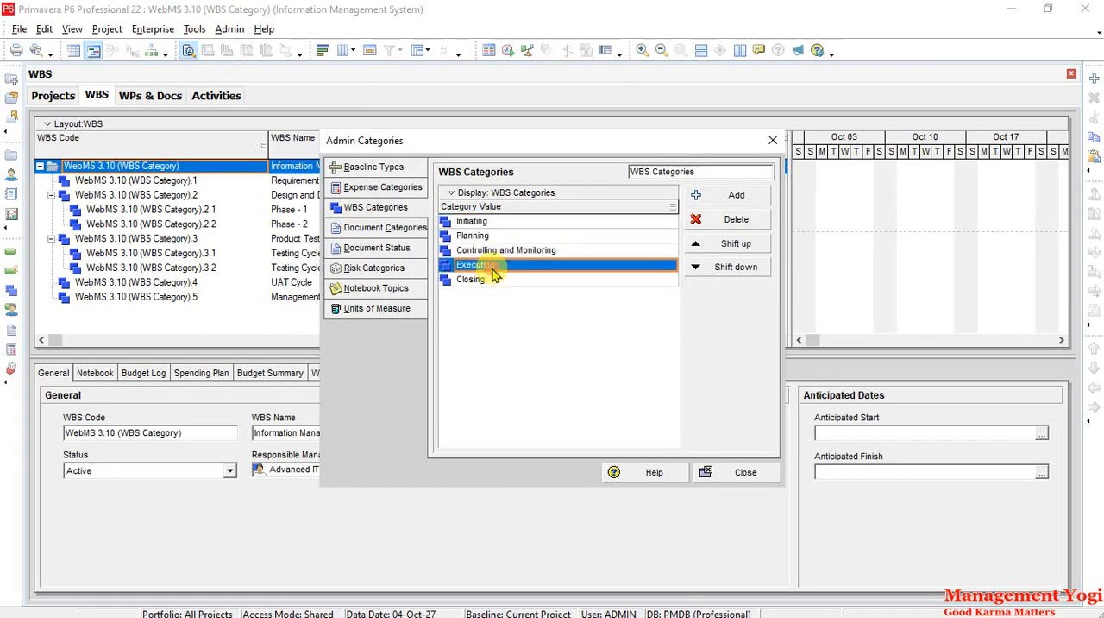
left_click(476, 279)
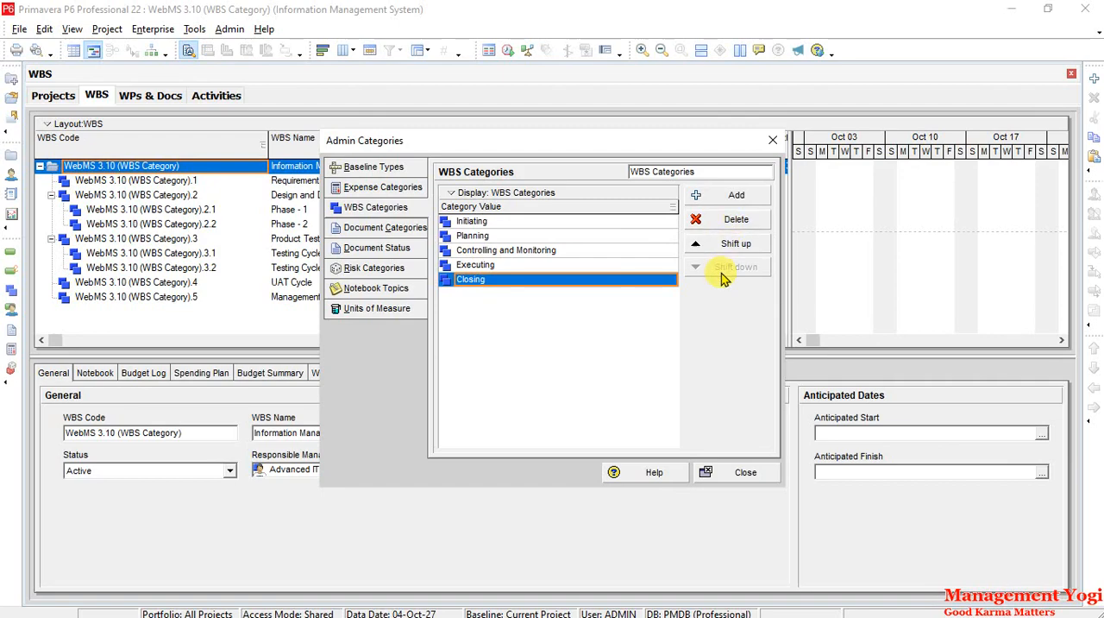
left_click(554, 266)
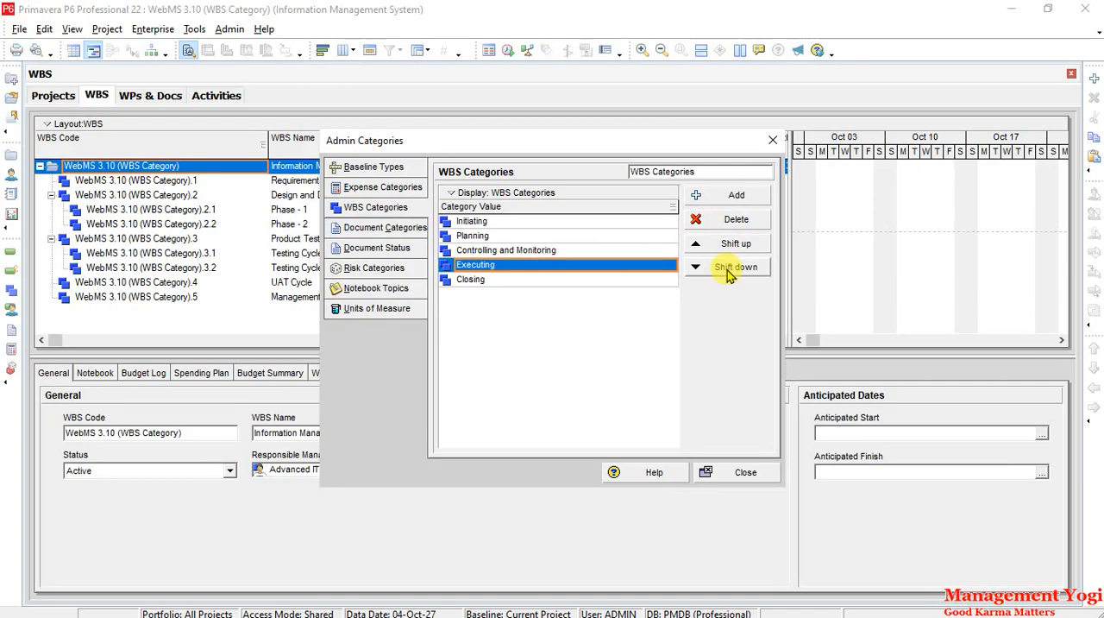
left_click(761, 480)
left_click(761, 479)
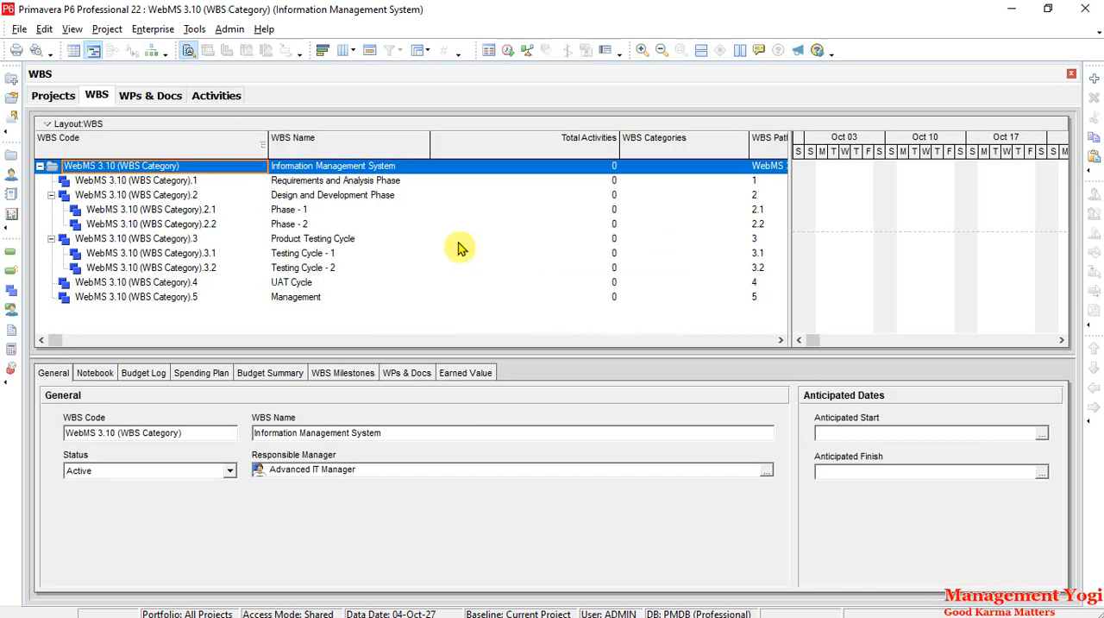
- Assign the Planning WBS category to the Requirements and Analysis Phase
left_click(397, 182)
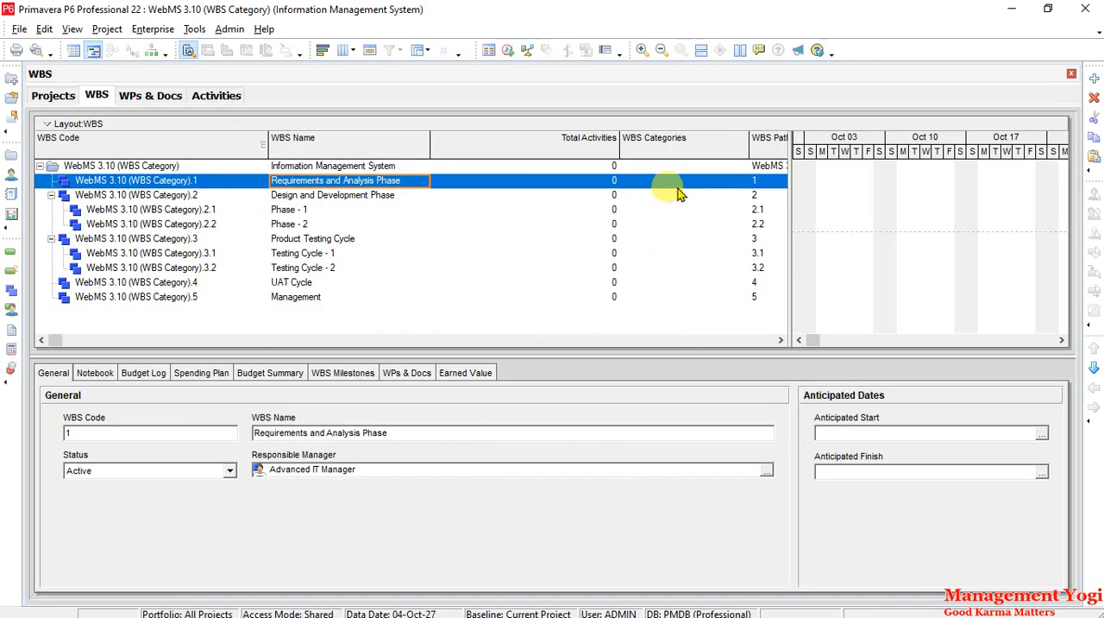
left_click(740, 182)
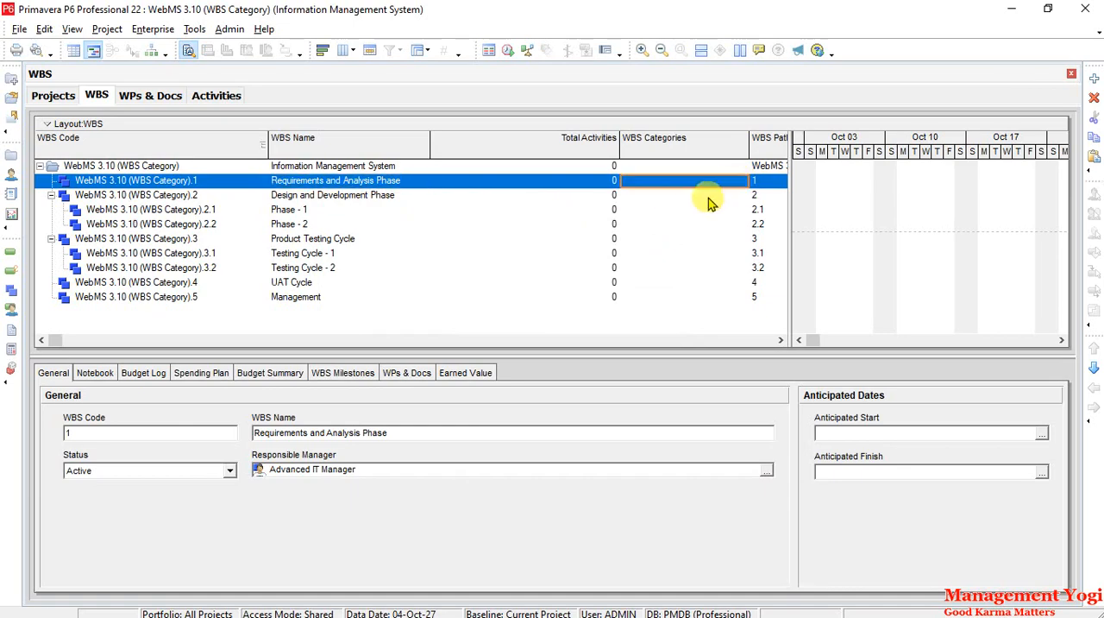
left_click(733, 183)
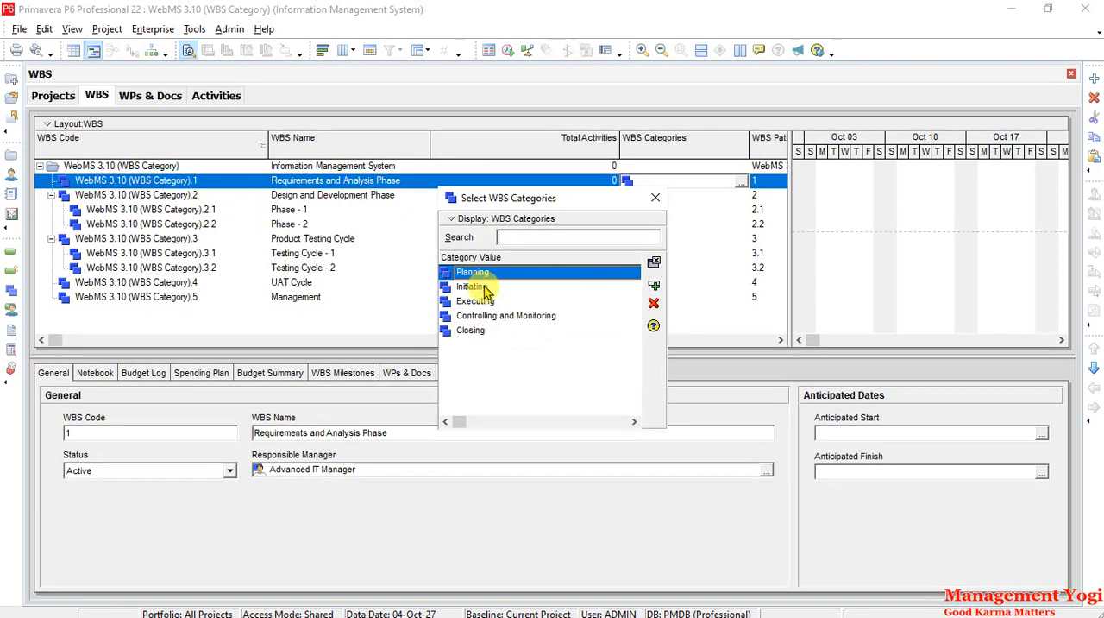
left_click(654, 287)
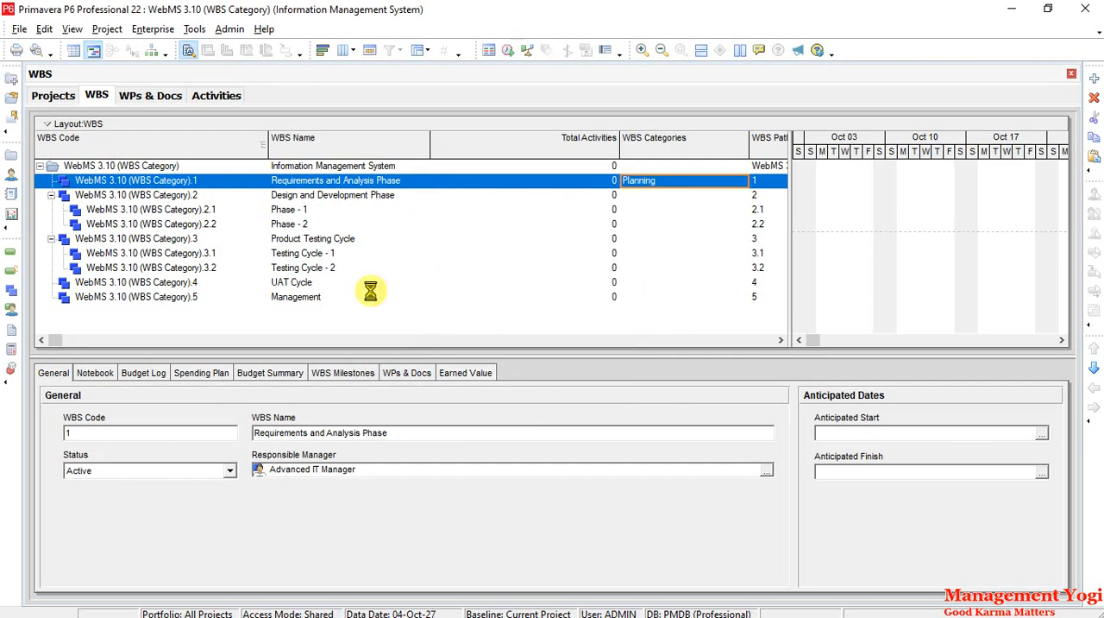
- Assign the Executing WBS category to the Design and Development Phase and apply it to its child phases
left_click(654, 199)
left_click(742, 196)
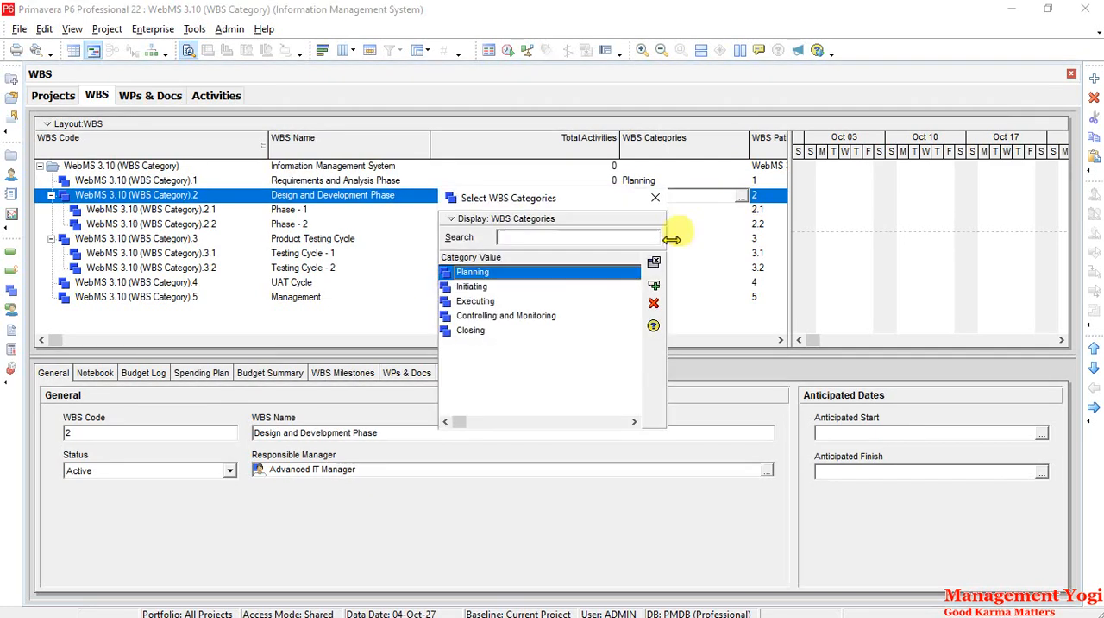
left_click(497, 302)
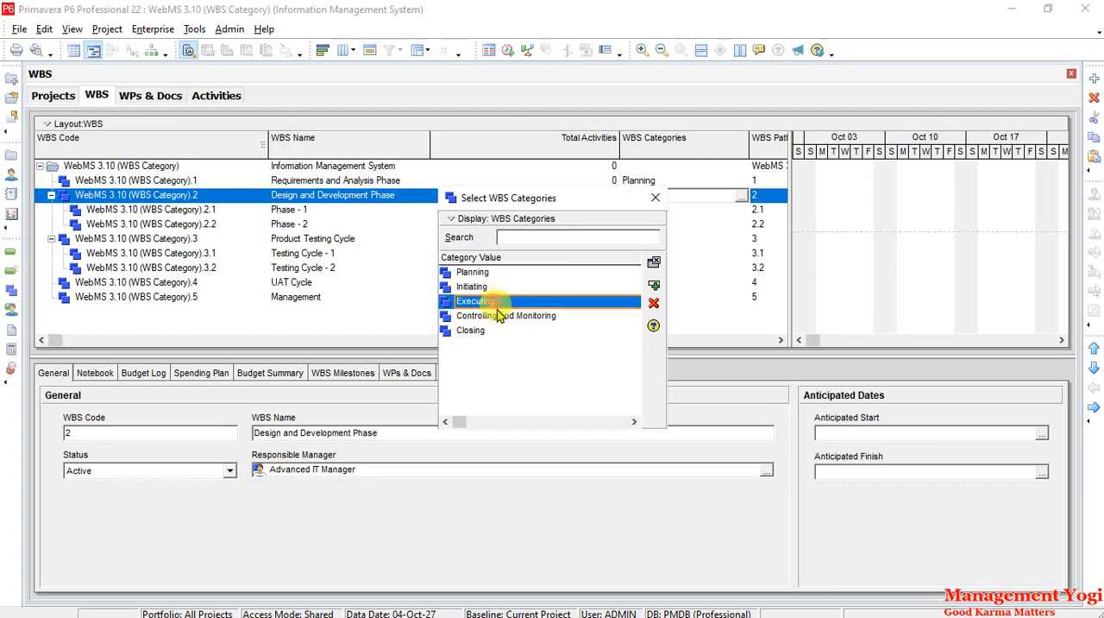
left_click(654, 285)
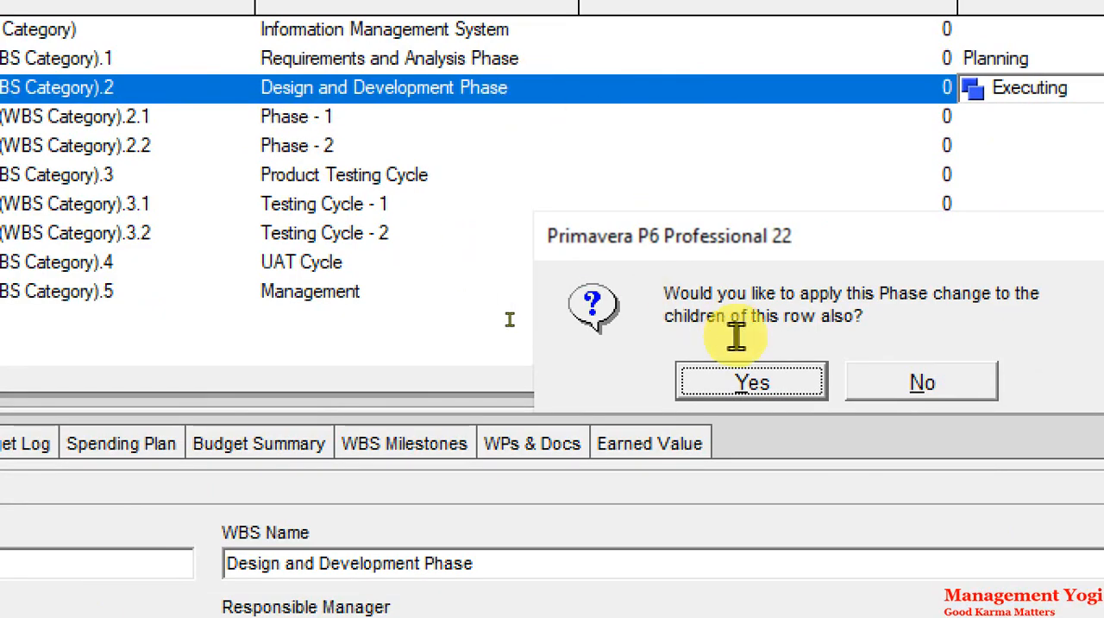
left_click(770, 392)
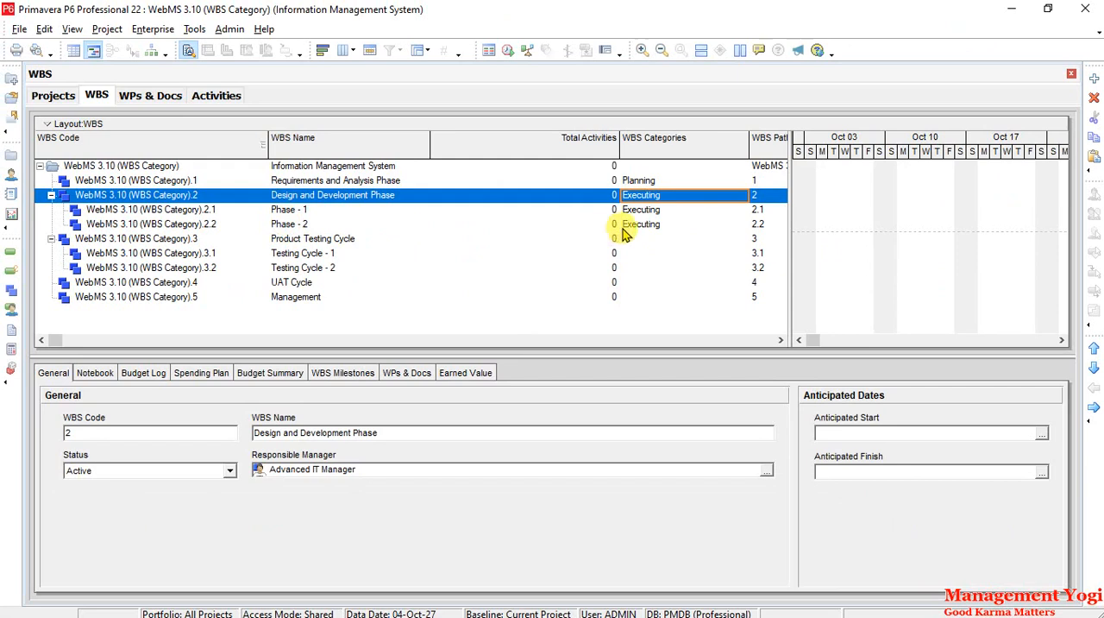
- Remove the WBS category from the Design and Development Phase and its child phases
left_click(738, 200)
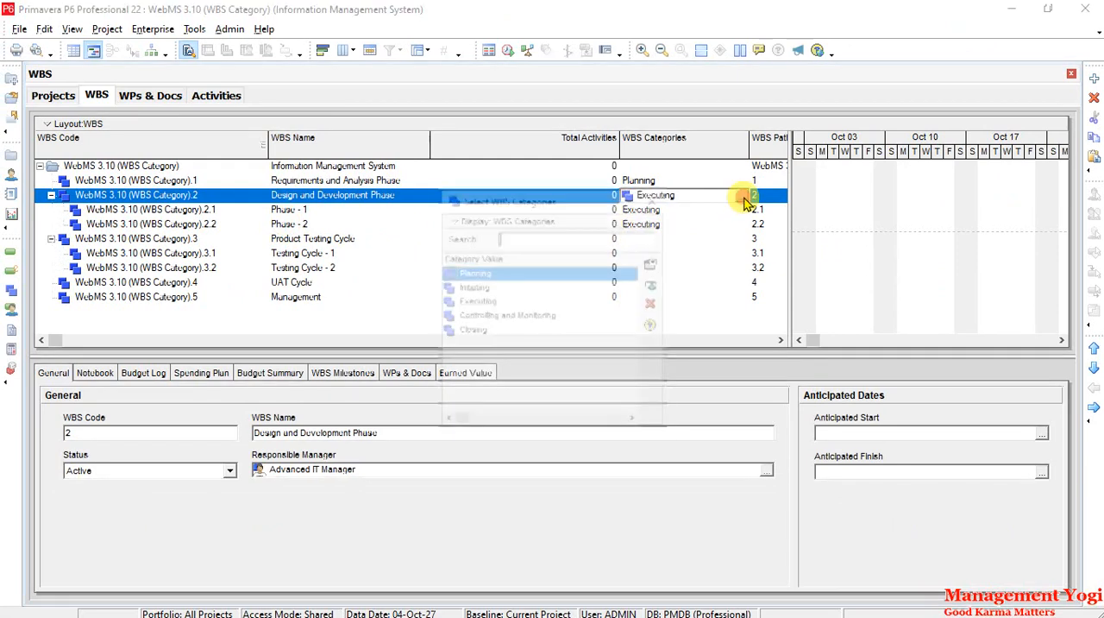
left_click(653, 306)
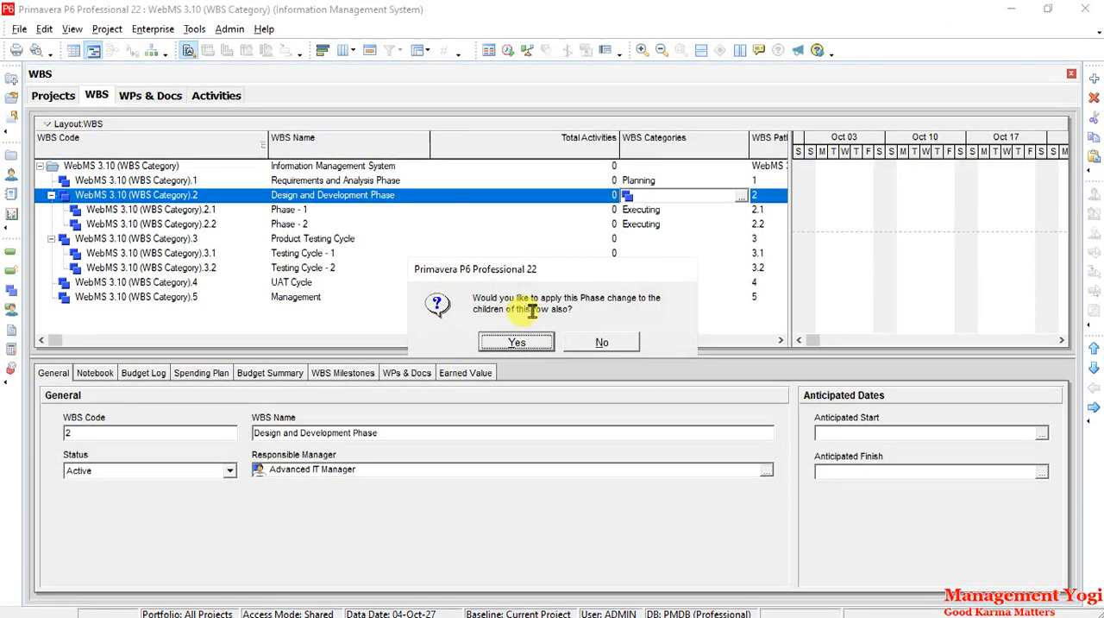
left_click(521, 343)
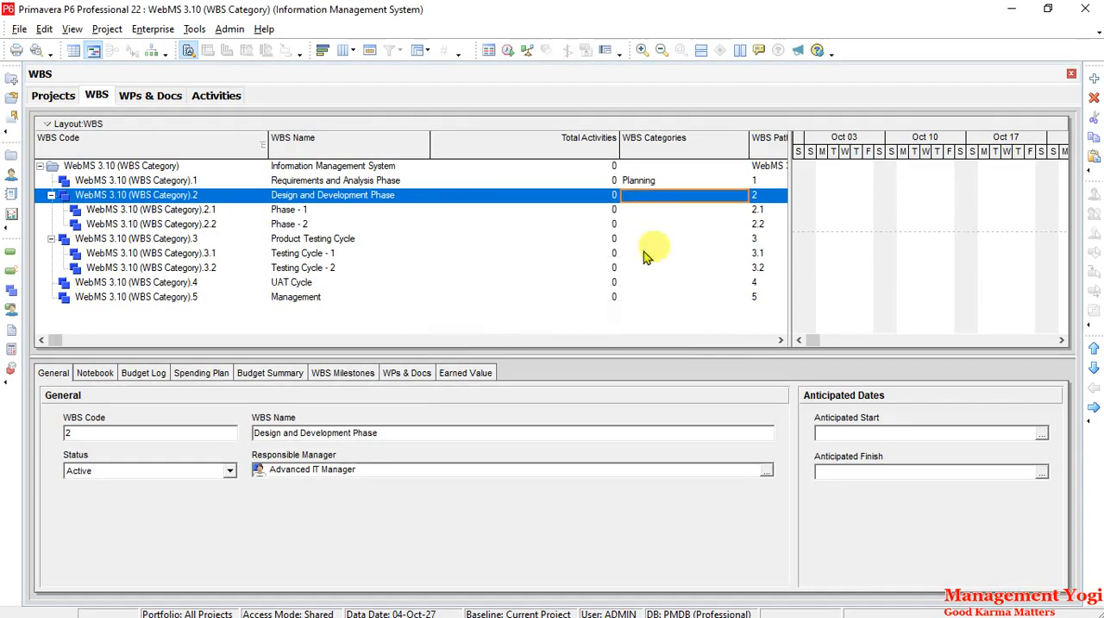
- Reassign the Executing WBS category to the Design and Development Phase, including its child phases
left_click(744, 198)
left_click(741, 197)
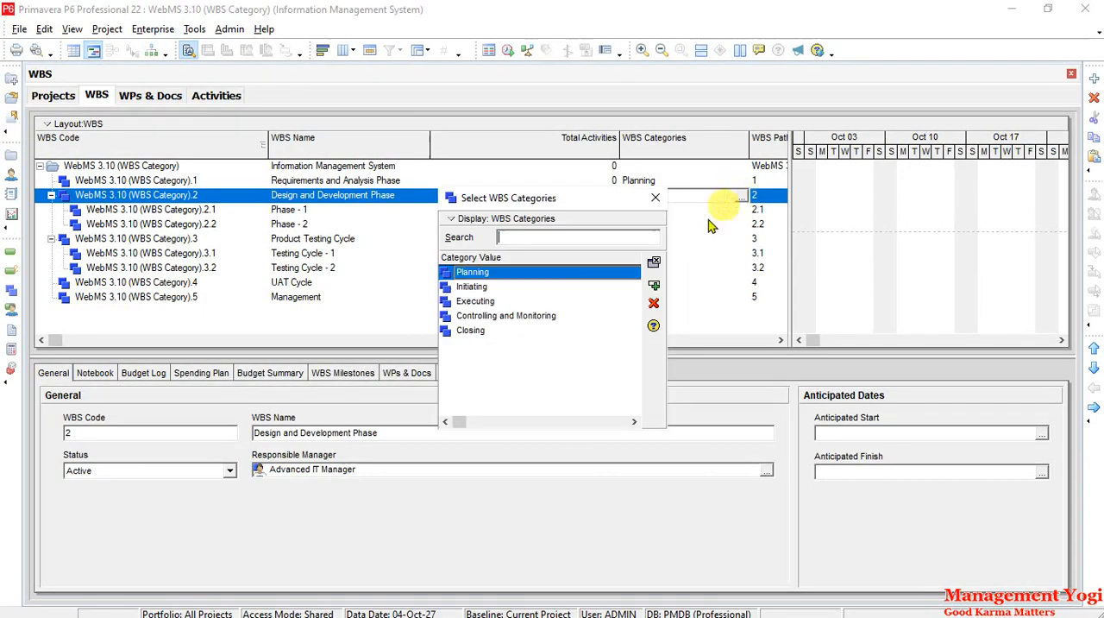
left_click(476, 301)
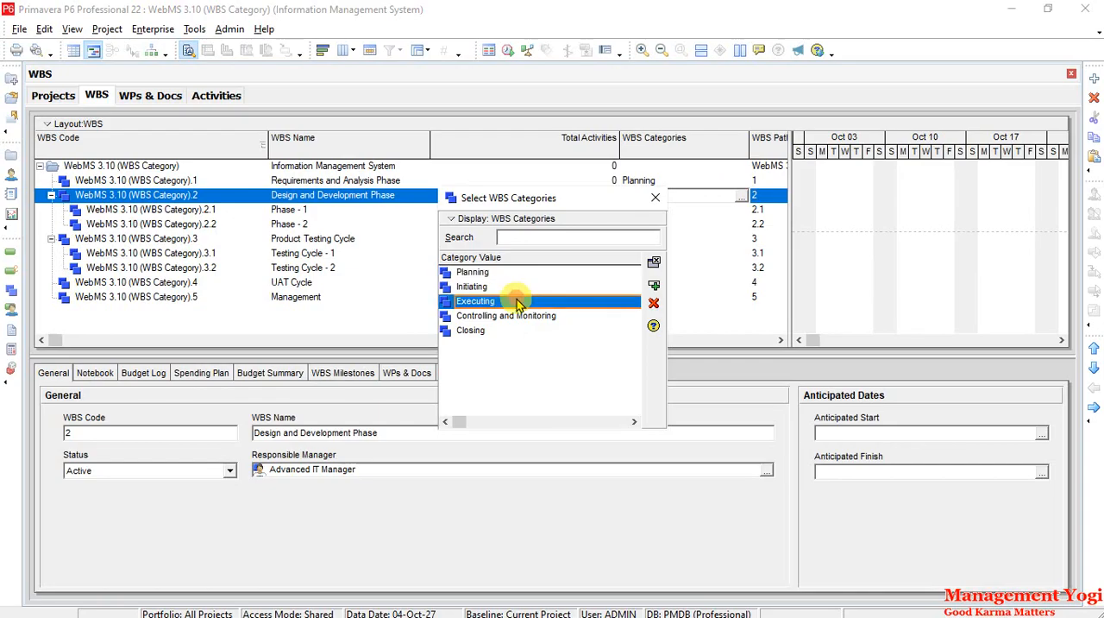
left_click(654, 286)
left_click(525, 344)
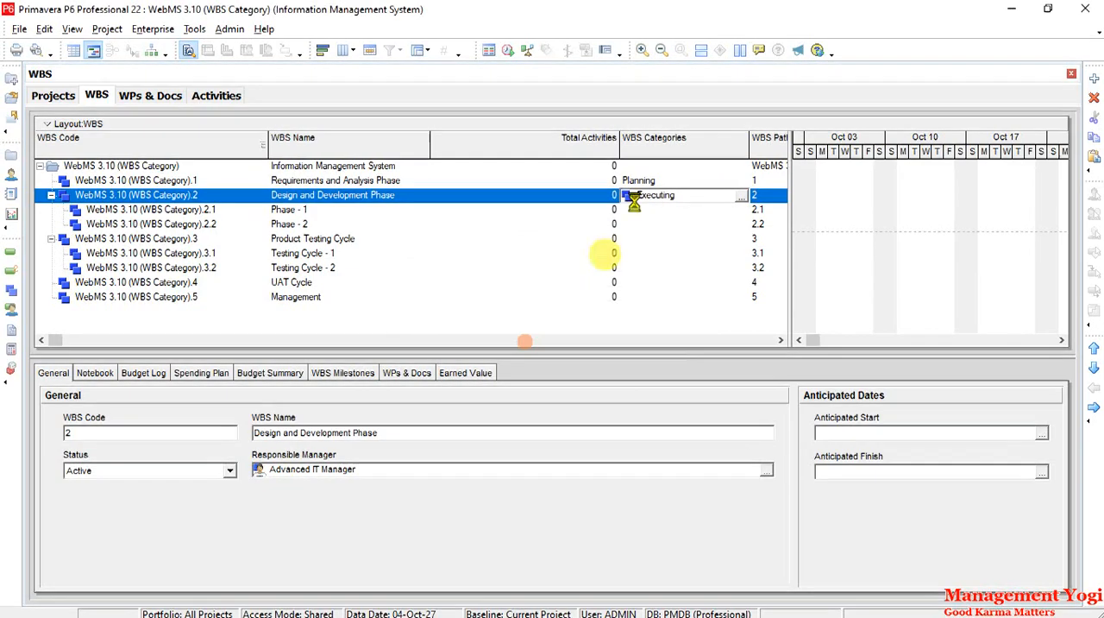
- Assign the Controlling and Monitoring WBS category to the Product Testing Cycle and its child testing cycles
left_click(637, 239)
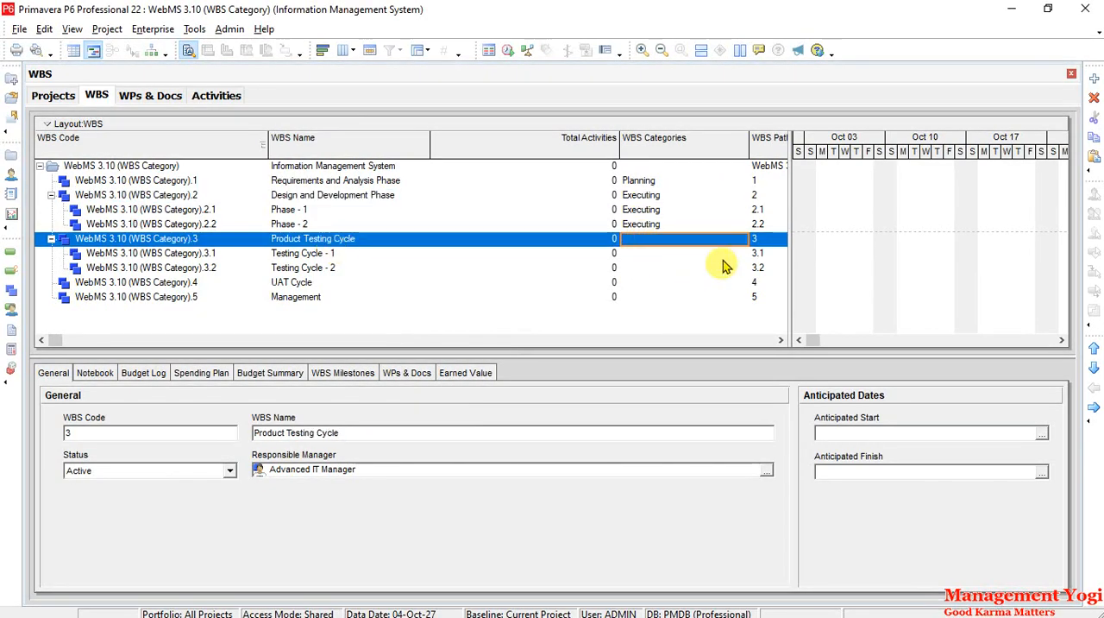
left_click(743, 239)
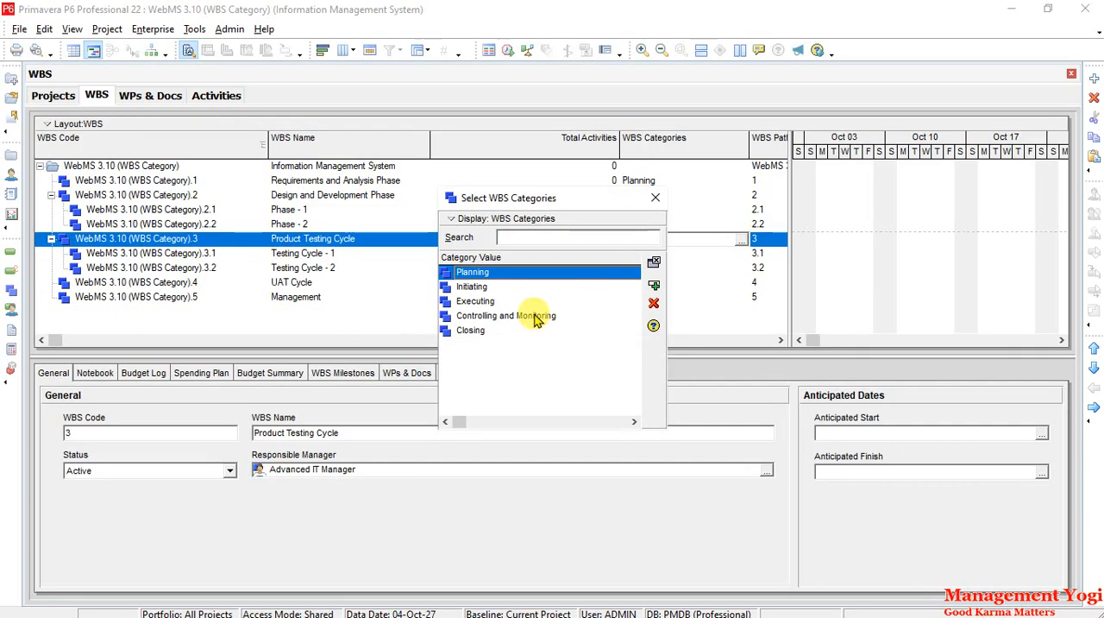
left_click(535, 318)
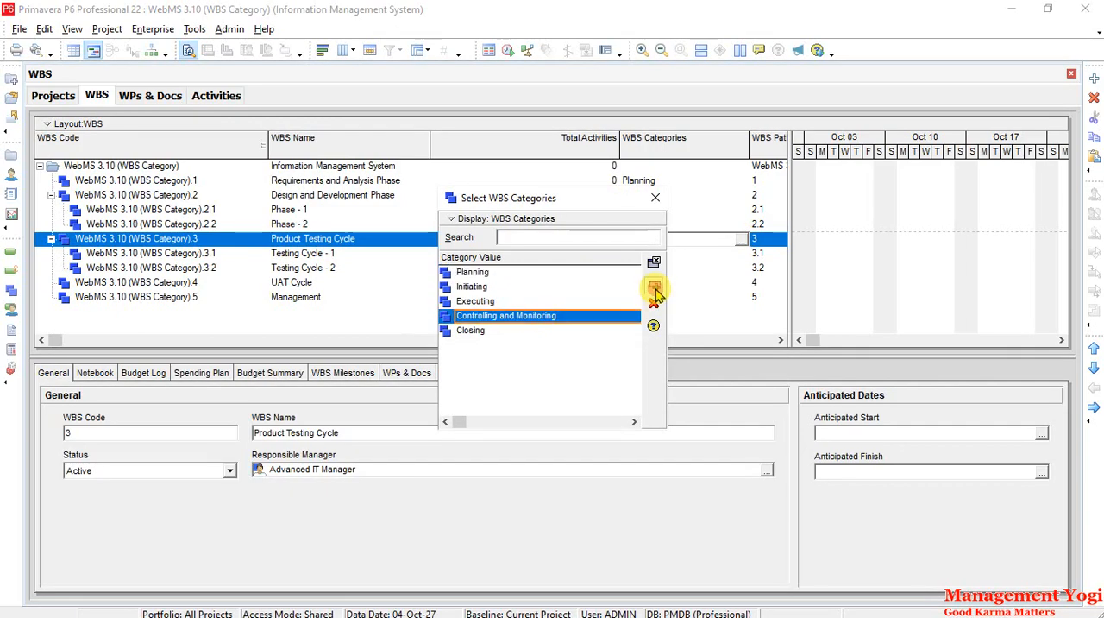
left_click(654, 286)
left_click(518, 342)
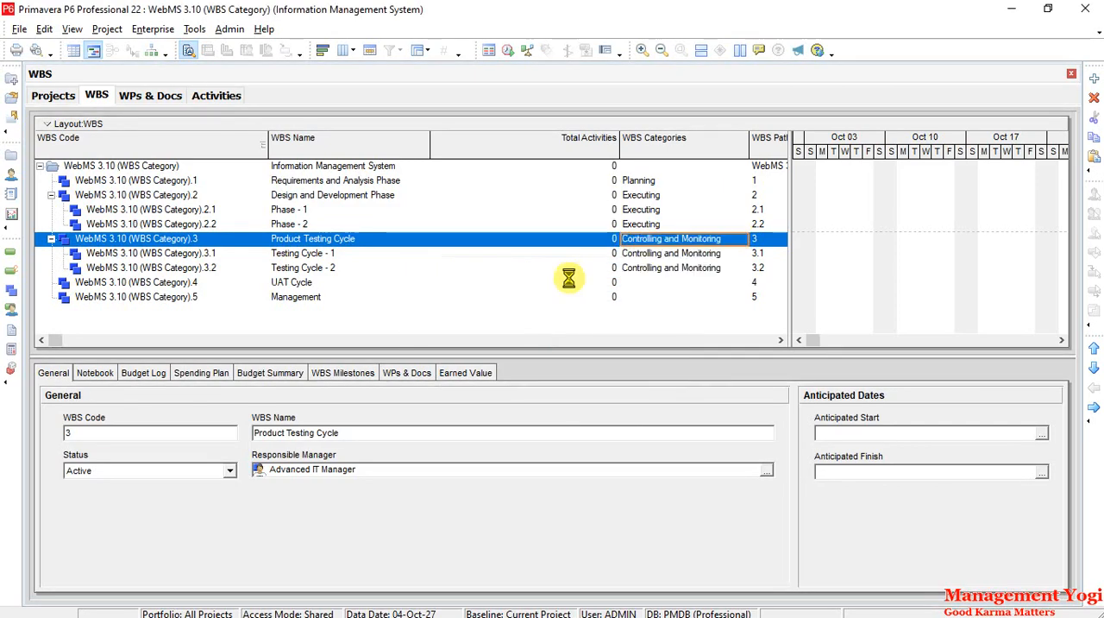
- Assign the Controlling and Monitoring WBS category to the UAT Cycle
left_click(655, 283)
left_click(733, 285)
left_click(742, 282)
left_click(541, 316)
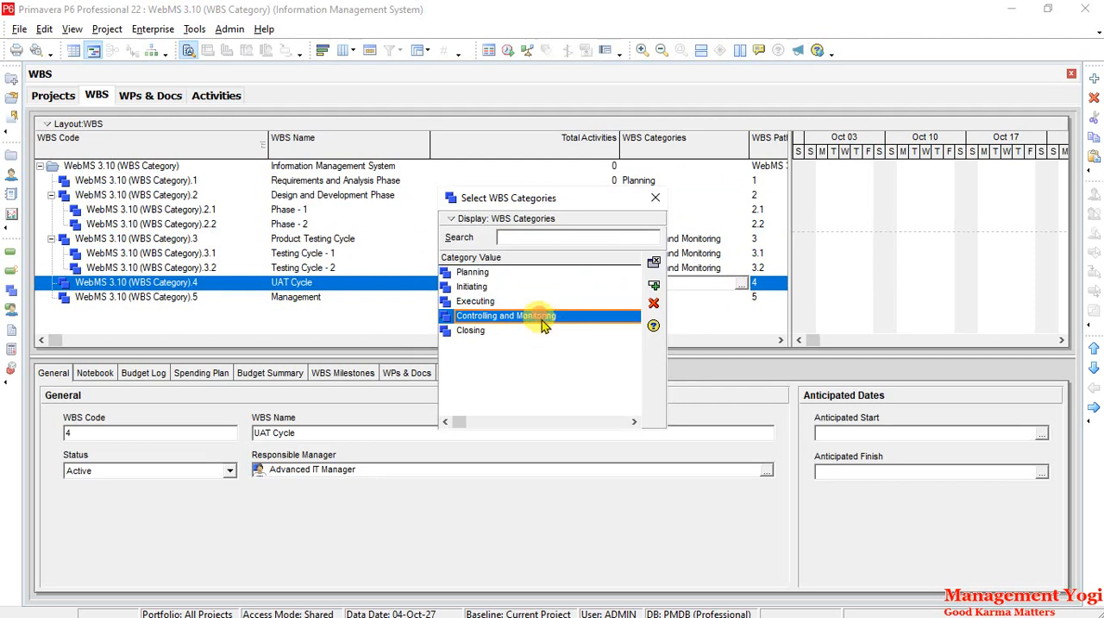
left_click(654, 287)
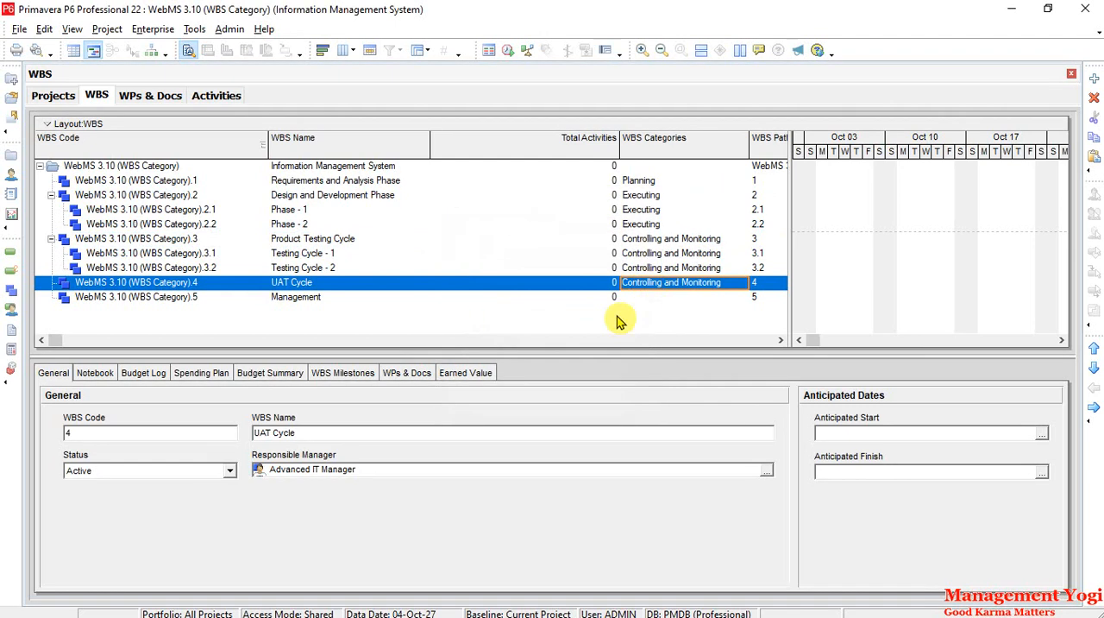
- Assign the Controlling and Monitoring WBS category to the Management WBS element
left_click(675, 298)
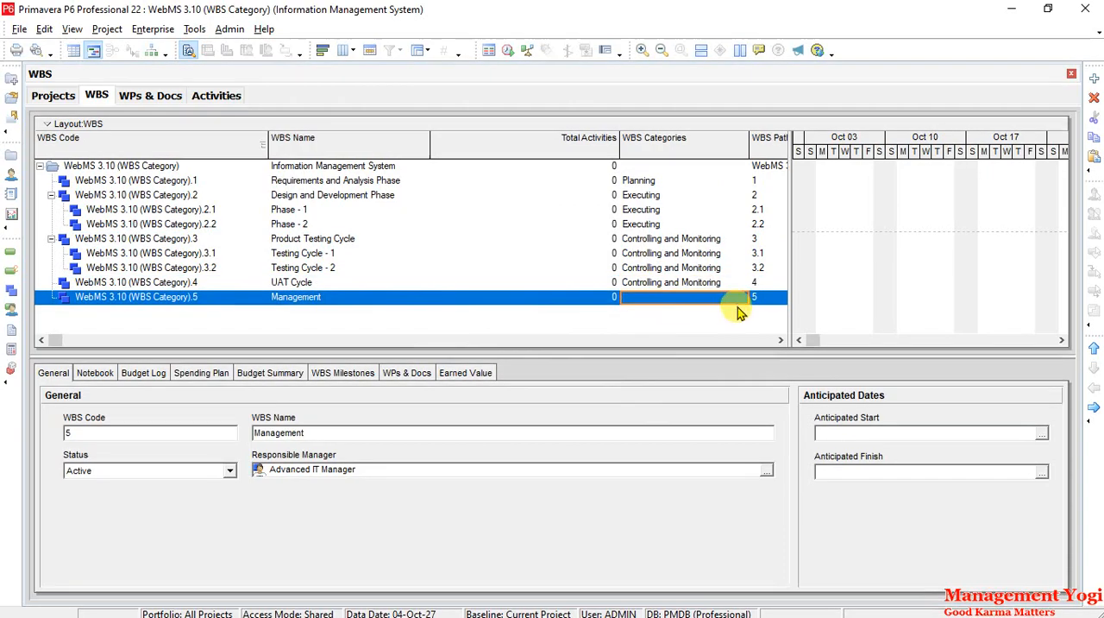
left_click(741, 298)
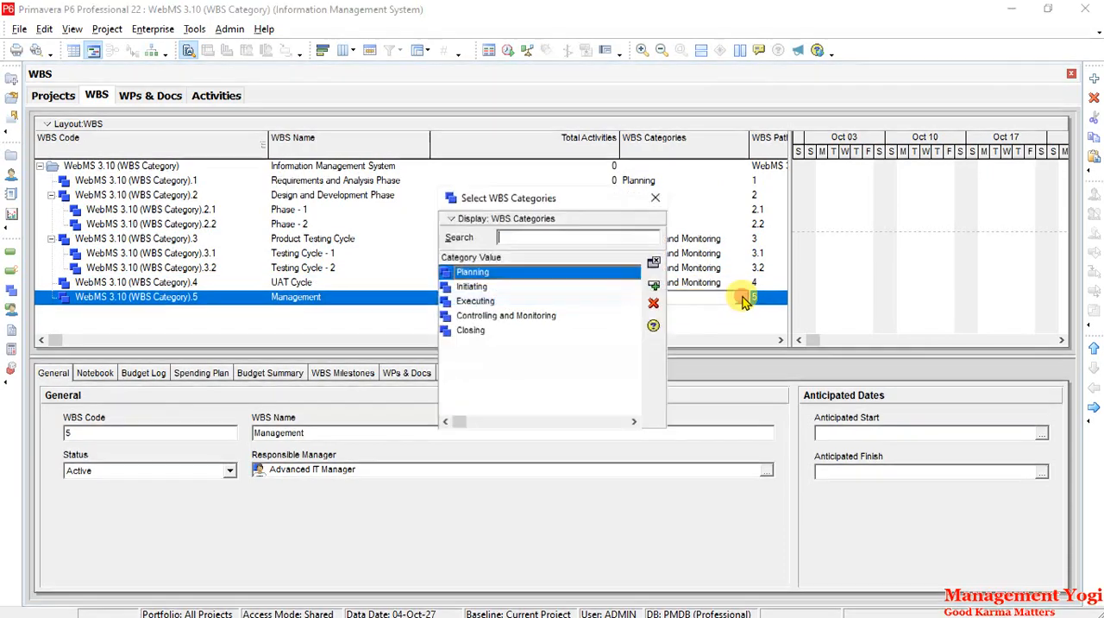
left_click(557, 317)
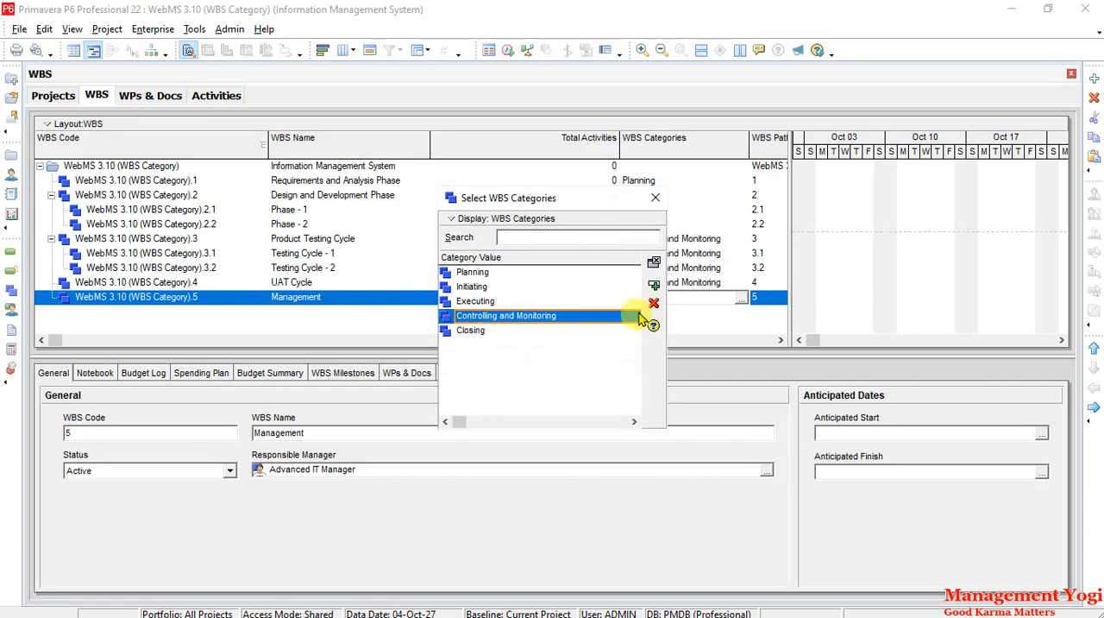
left_click(653, 285)
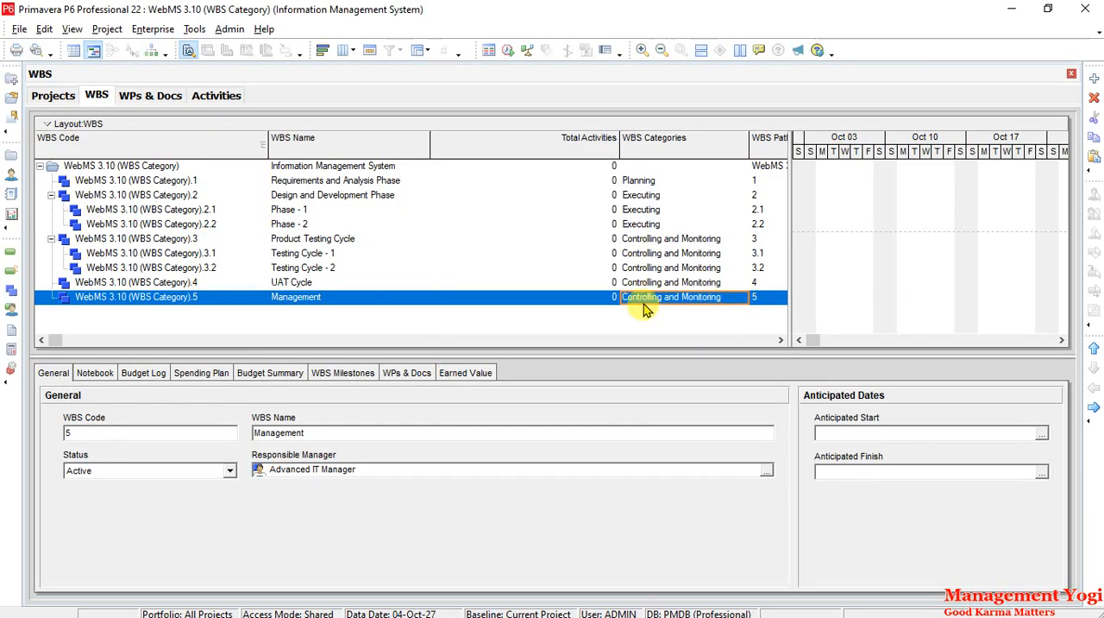
- Remove the assigned WBS category from the Management WBS element, leaving its category blank
left_click(742, 299)
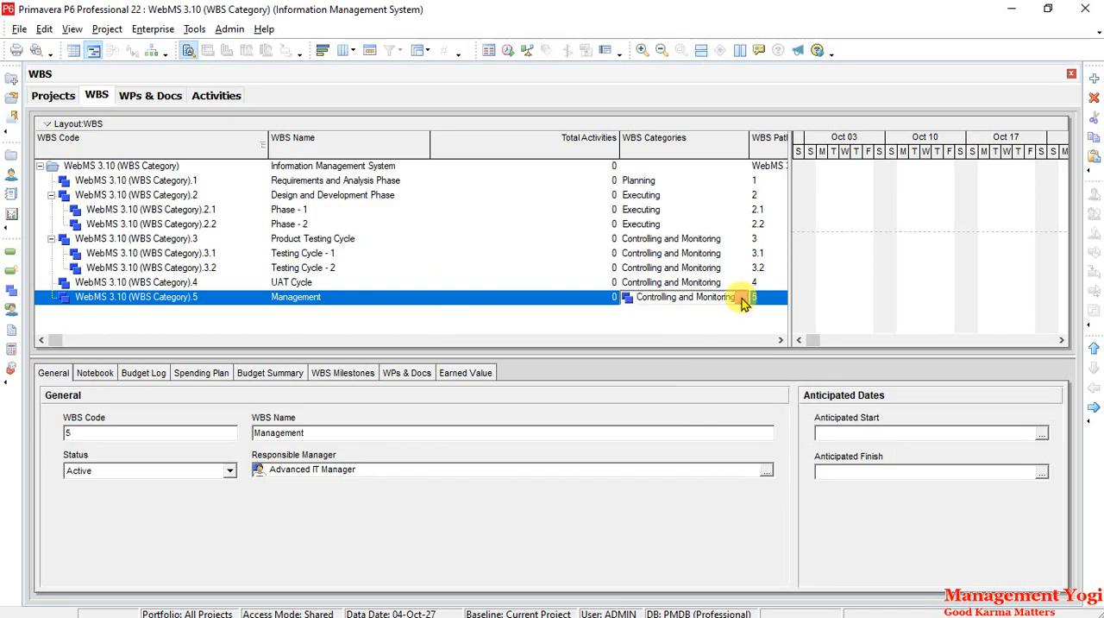
left_click(744, 299)
left_click(653, 304)
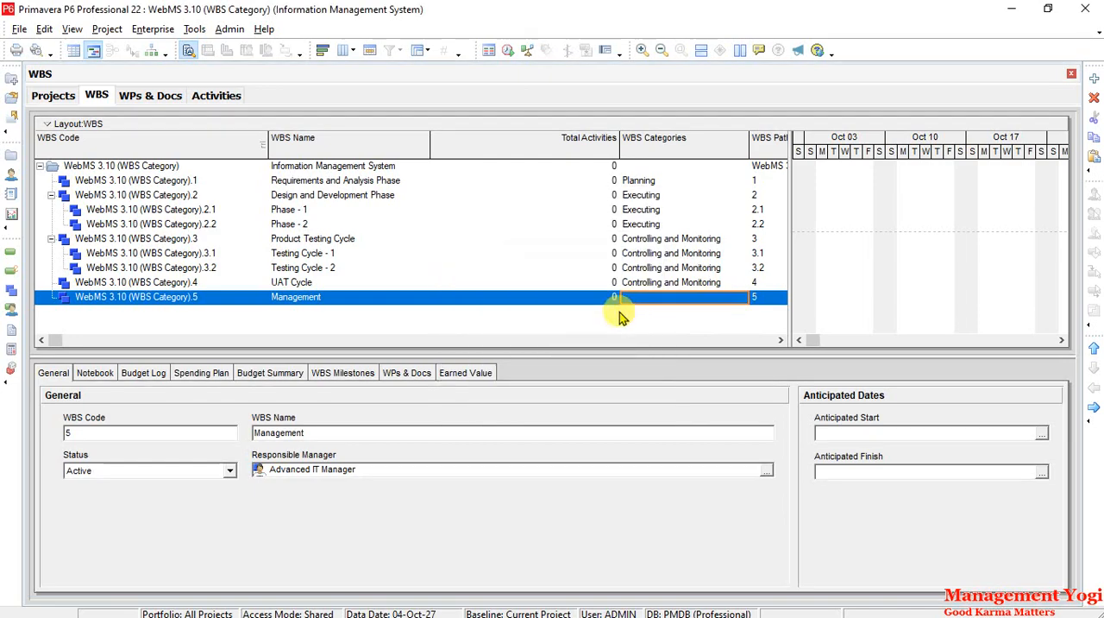